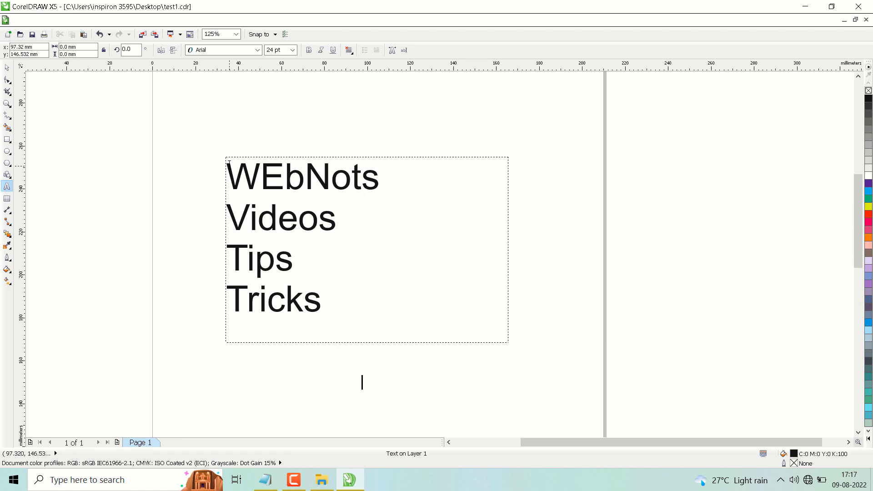
Step: Bullet all four lines (WEbNots, Videos, Tips, Tricks) and exit text editing
drag(227, 171, 322, 297)
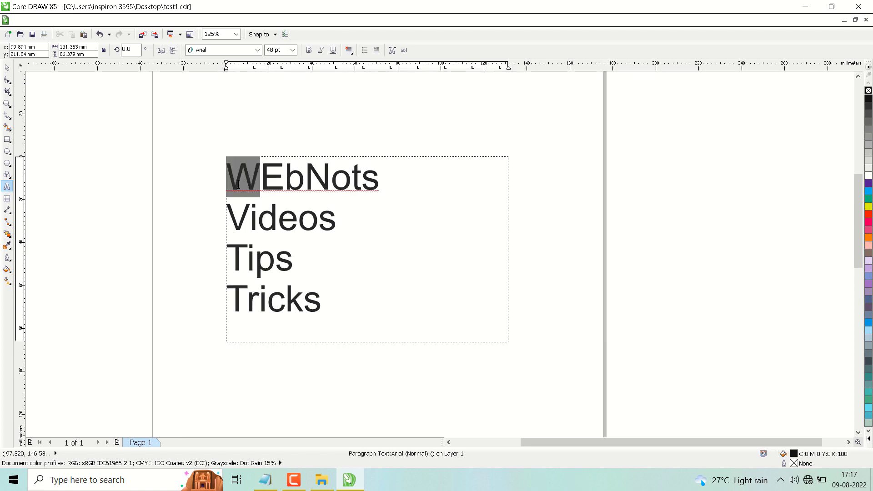
key(ctrl+a)
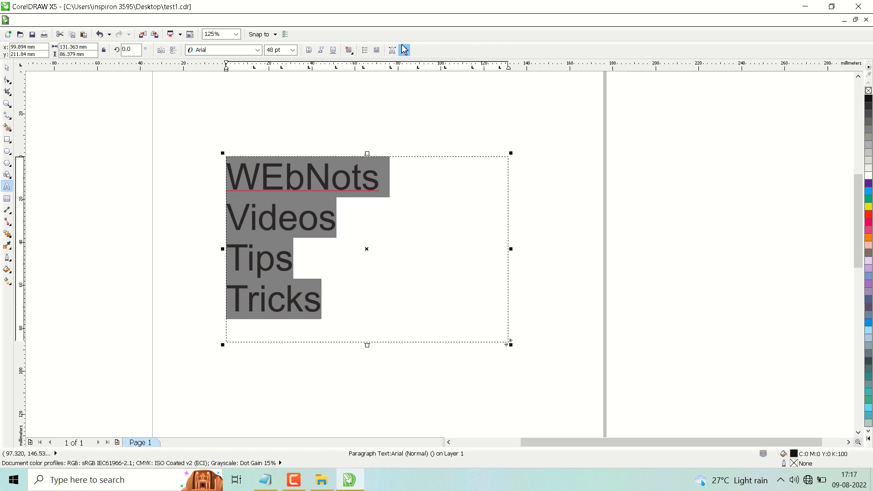
click(365, 51)
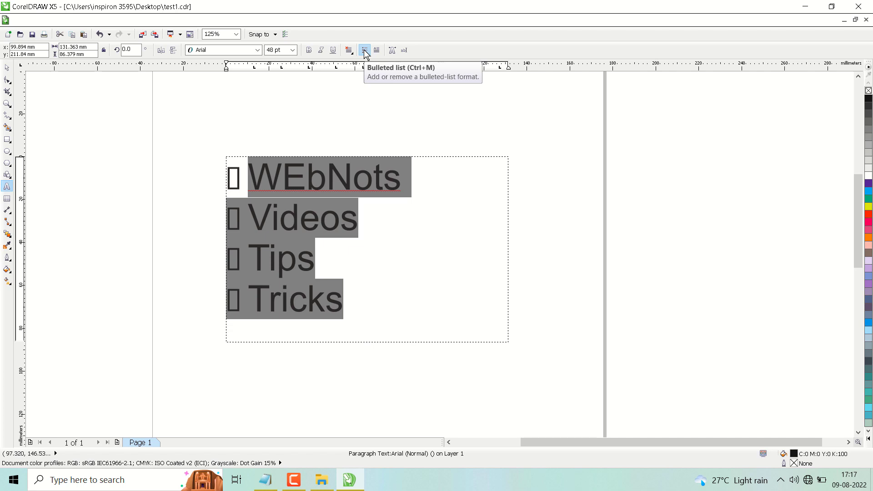
click(532, 213)
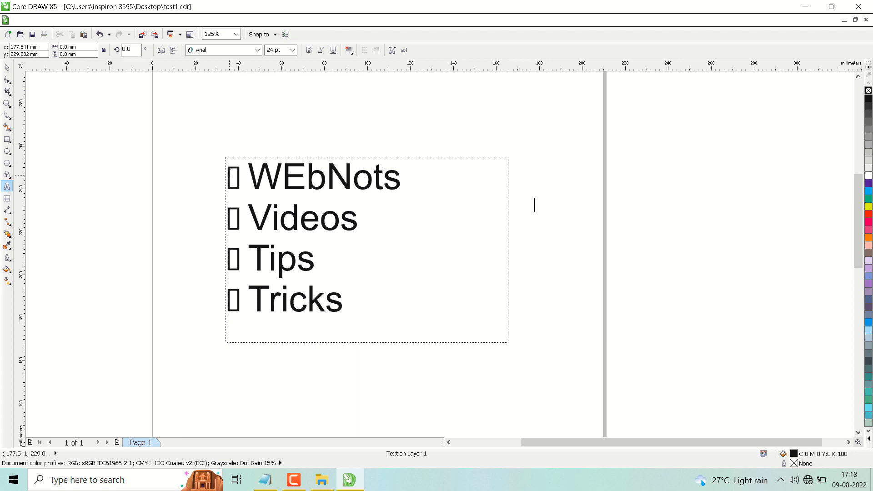
Step: Toggle the bullets off the selected list text and deselect it
drag(231, 176, 349, 300)
click(365, 50)
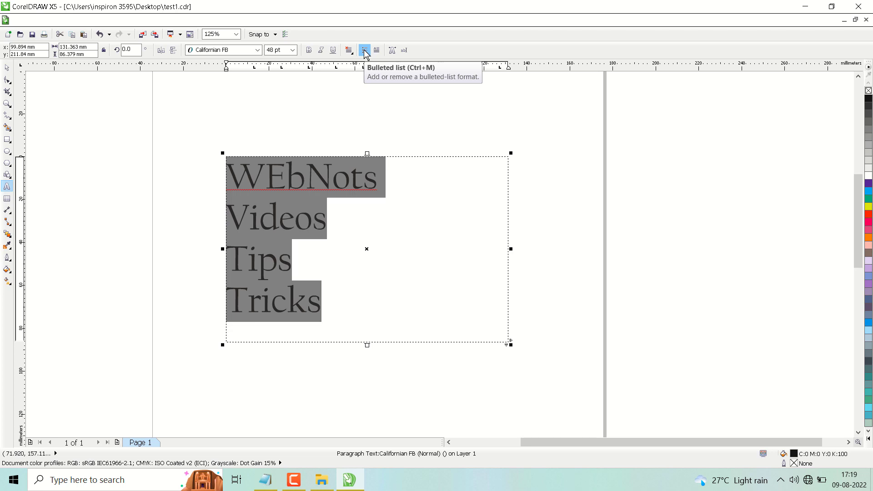
click(330, 393)
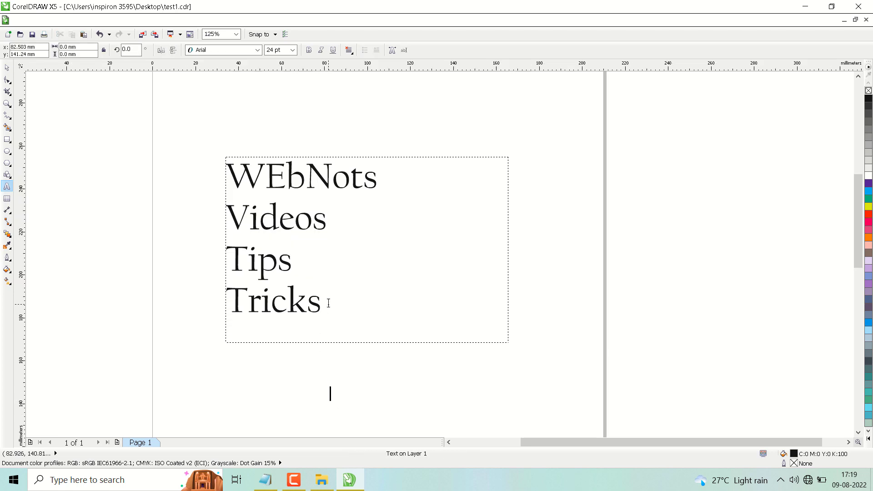
Step: Reapply bullets to all lines with Ctrl+M, then remove them again
key(ctrl+a)
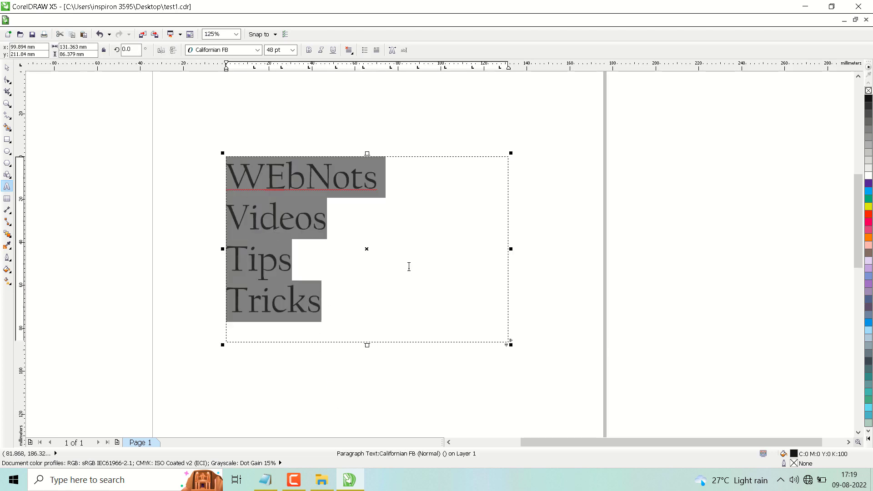
key(ctrl+m)
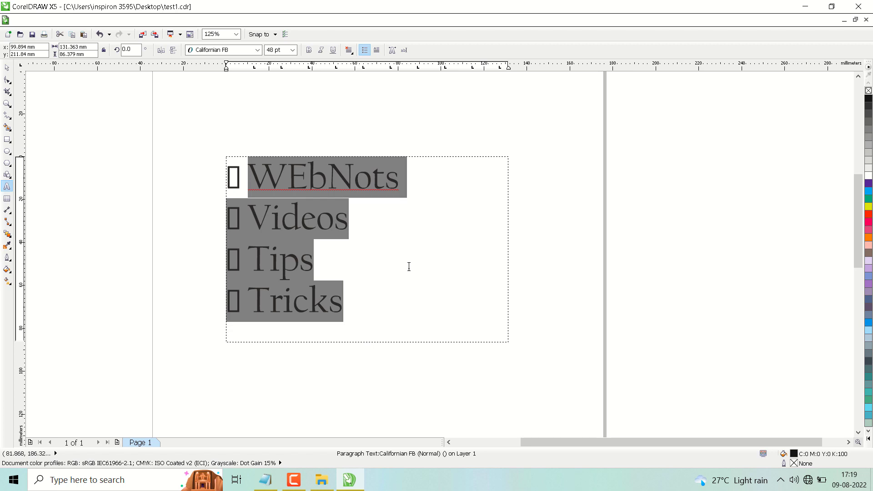
click(432, 307)
key(ctrl+z)
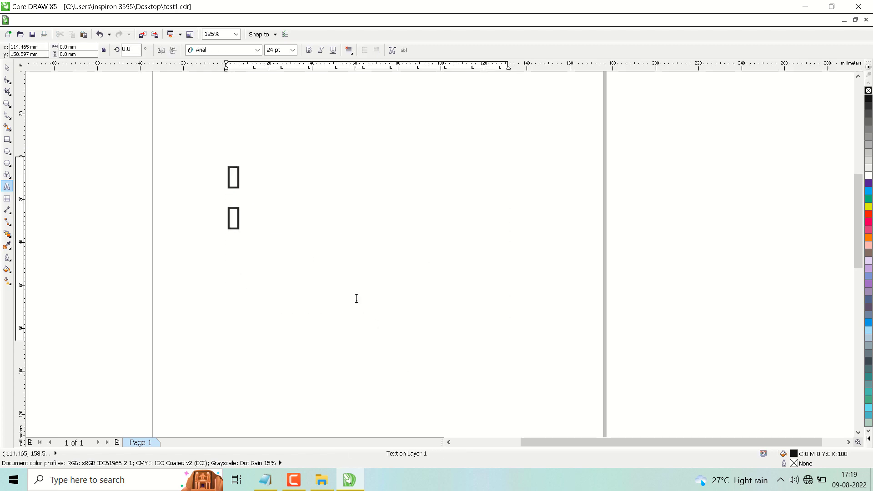
key(ctrl+z)
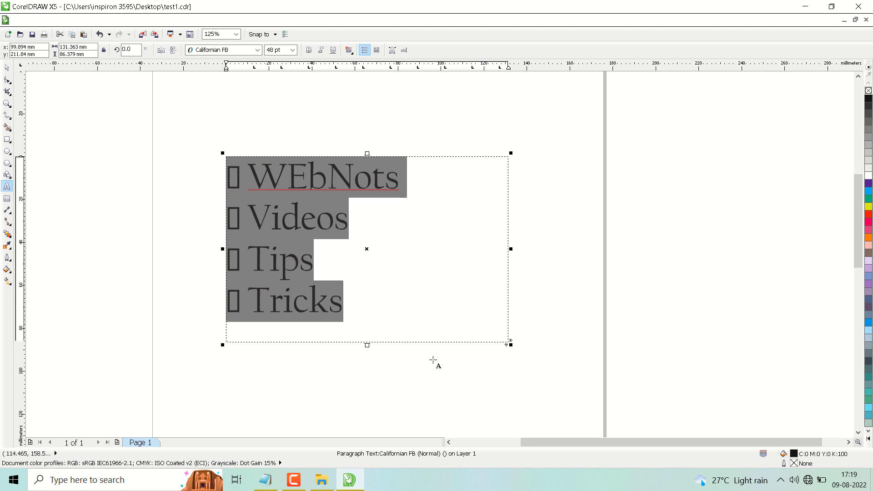
key(ctrl+m)
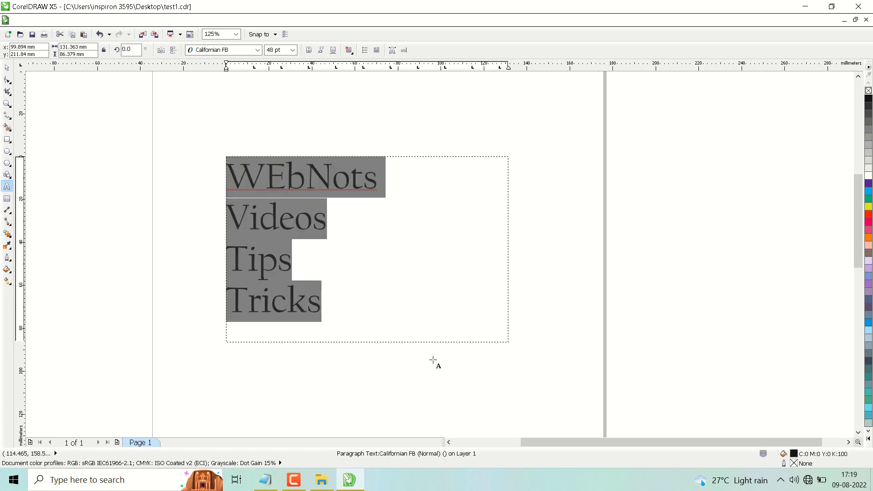
Step: Delete the old WEbNots list paragraph text object from the page
click(565, 197)
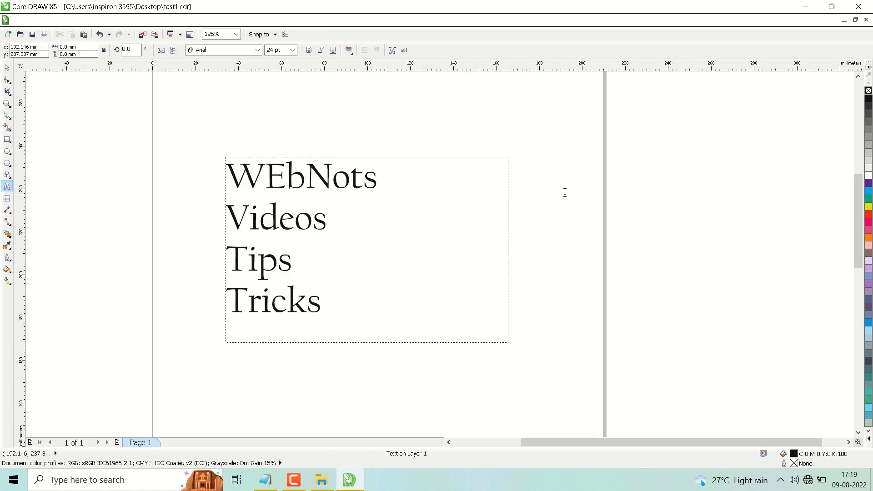
scroll(565, 193, down, 1)
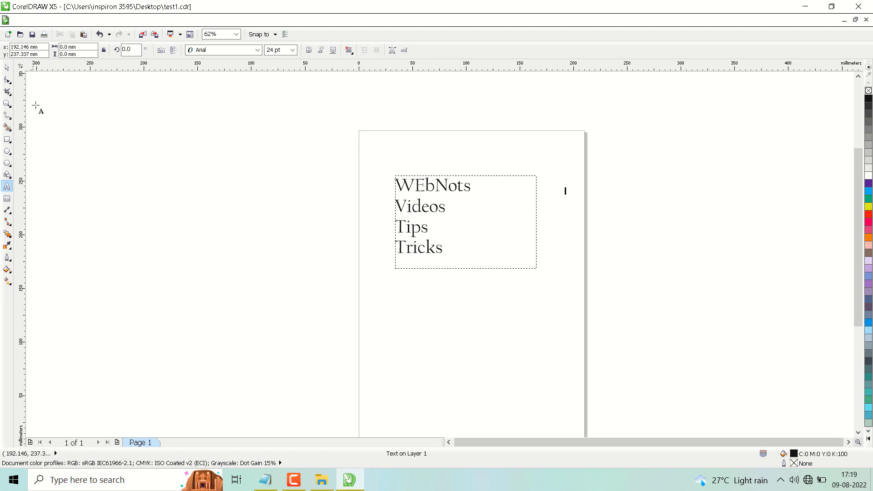
click(7, 69)
drag(266, 138, 616, 332)
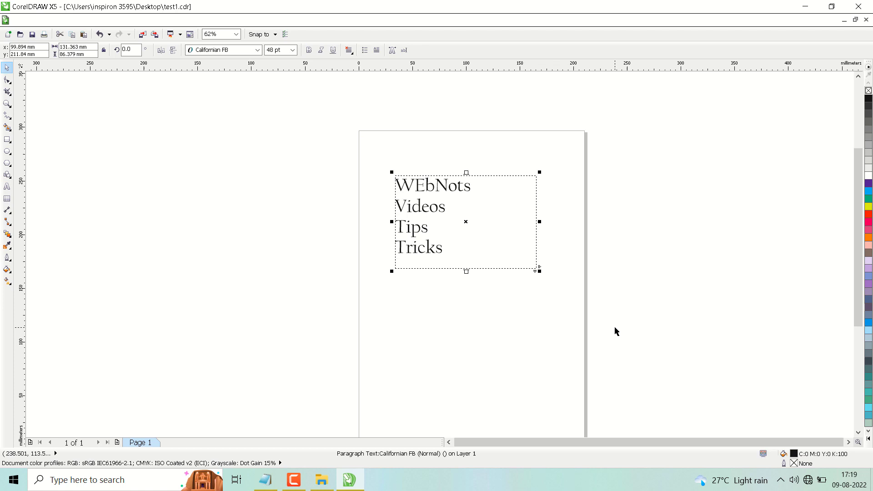
key(Delete)
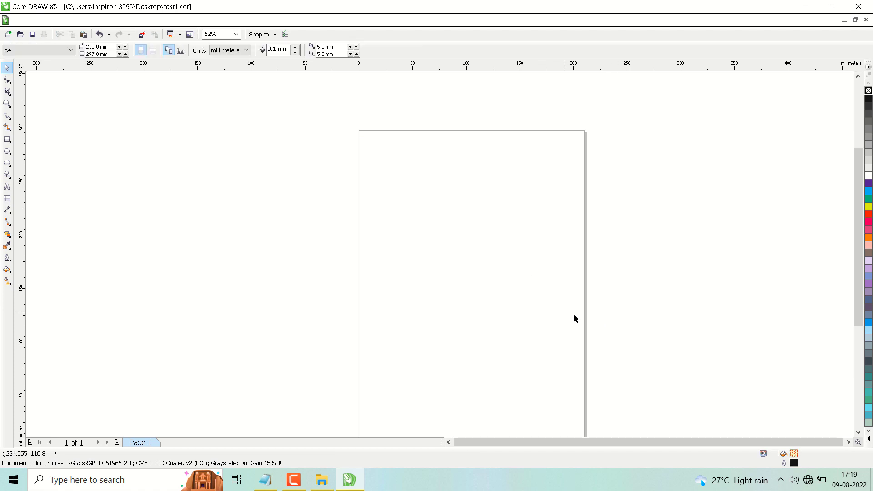
Step: Draw a new empty paragraph text frame and set its font size to 36 pt
click(8, 190)
drag(380, 171, 554, 312)
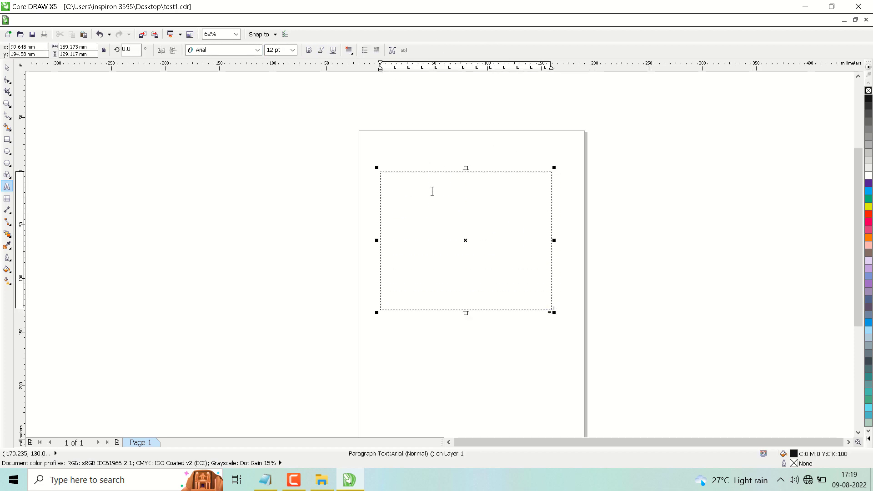
click(294, 50)
click(276, 149)
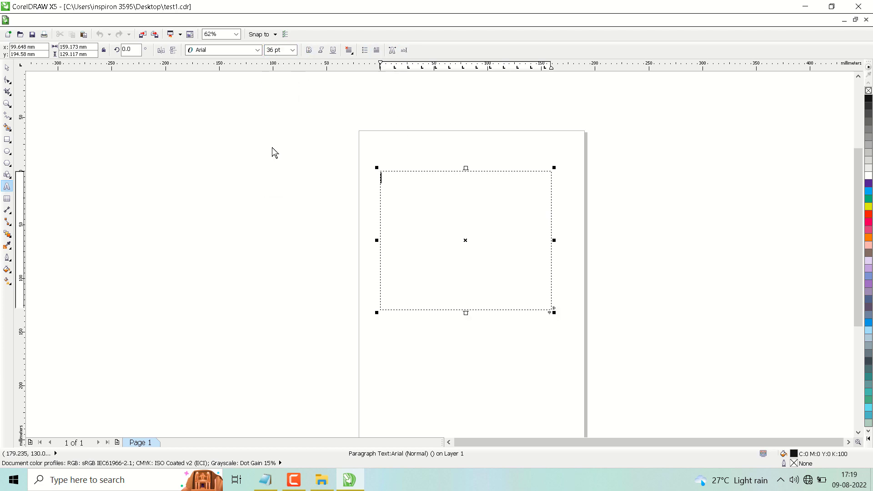